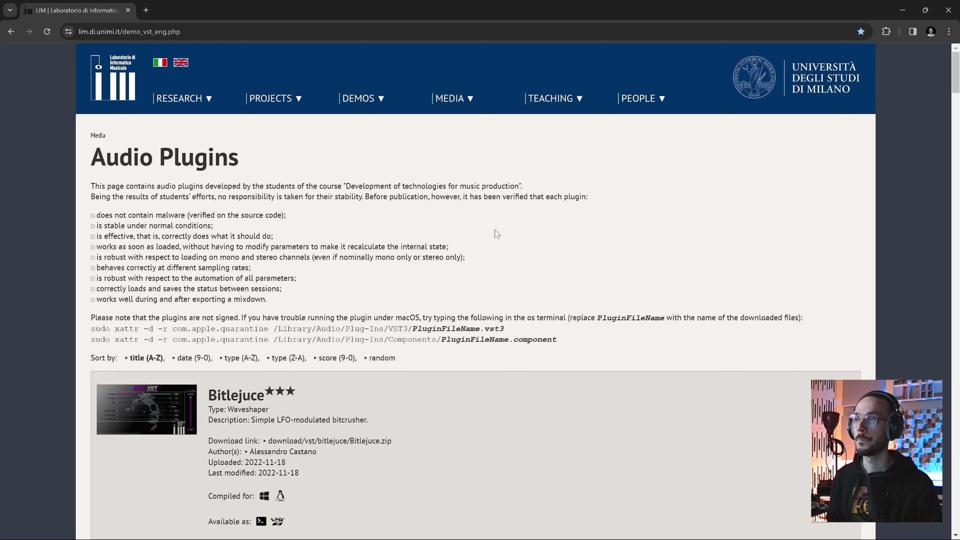
Look through the Audio Plugins list down to the TheMasker entry and highlight its authors' names
{"action": "scroll", "coordinate": [495, 230], "scroll_direction": "down", "scroll_amount": 7}
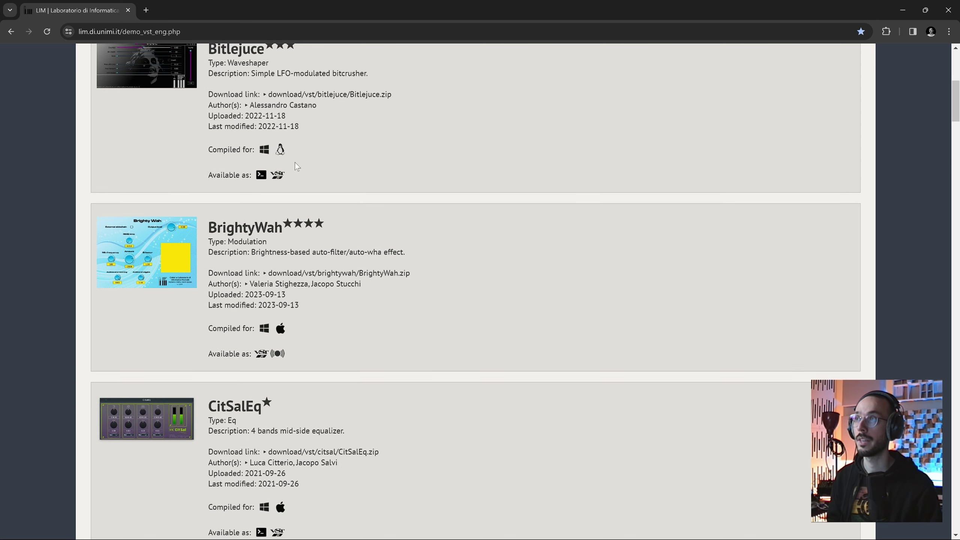
{"action": "scroll", "coordinate": [294, 163], "scroll_direction": "up", "scroll_amount": 1}
{"action": "scroll", "coordinate": [298, 198], "scroll_direction": "down", "scroll_amount": 10}
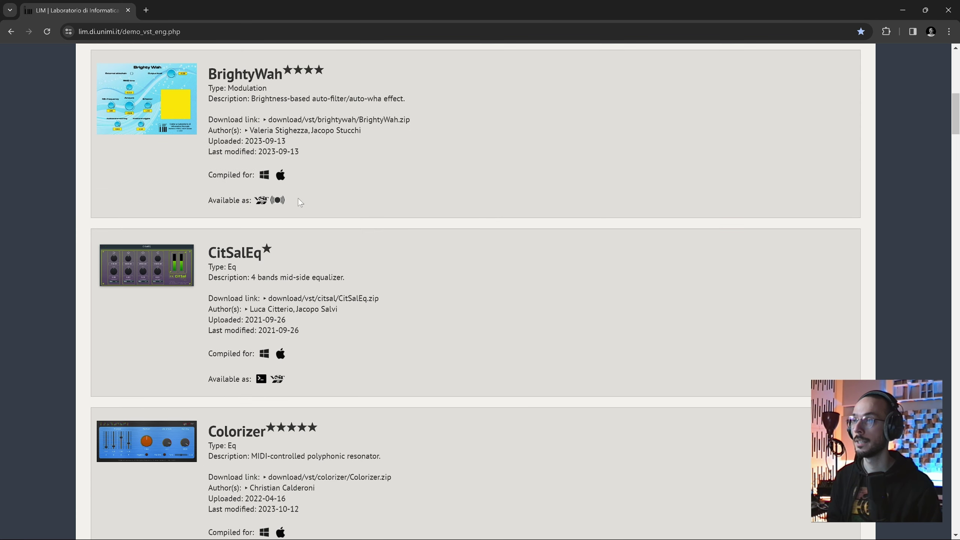
{"action": "scroll", "coordinate": [309, 198], "scroll_direction": "down", "scroll_amount": 5}
{"action": "scroll", "coordinate": [317, 200], "scroll_direction": "down", "scroll_amount": 7}
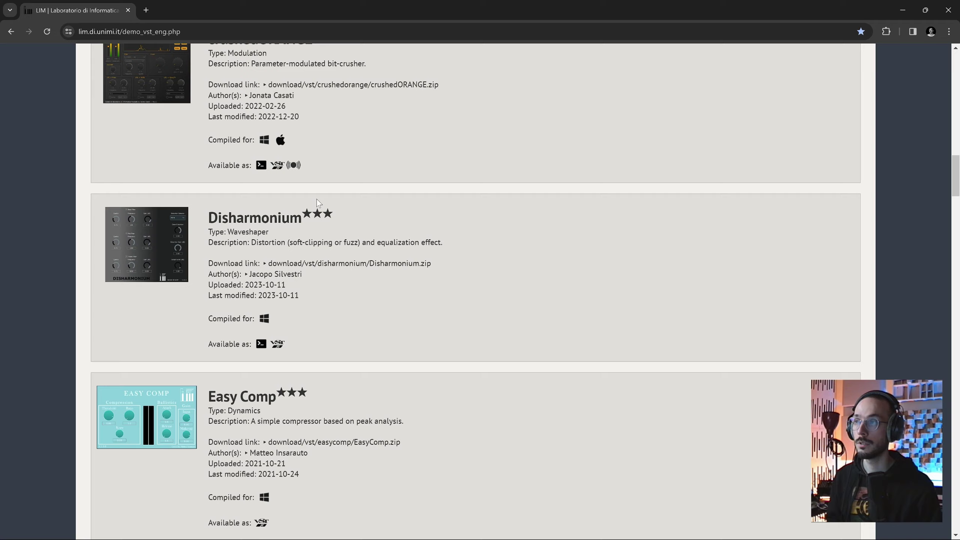
{"action": "scroll", "coordinate": [317, 199], "scroll_direction": "down", "scroll_amount": 9}
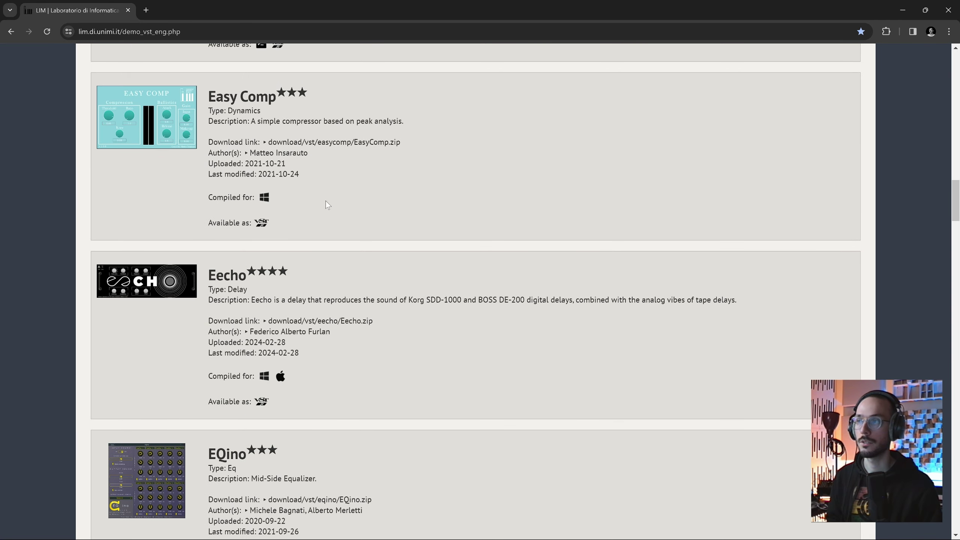
{"action": "scroll", "coordinate": [339, 201], "scroll_direction": "down", "scroll_amount": 20}
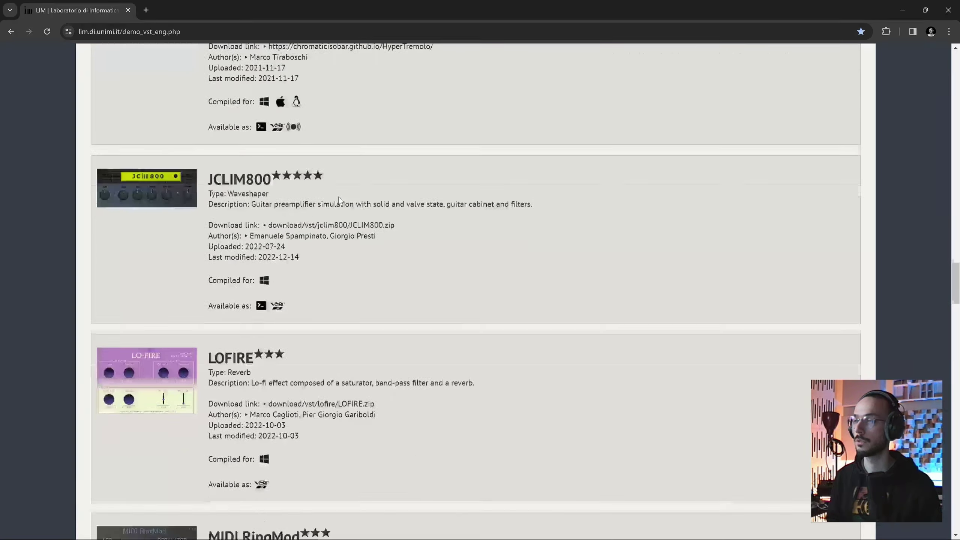
{"action": "scroll", "coordinate": [339, 198], "scroll_direction": "down", "scroll_amount": 20}
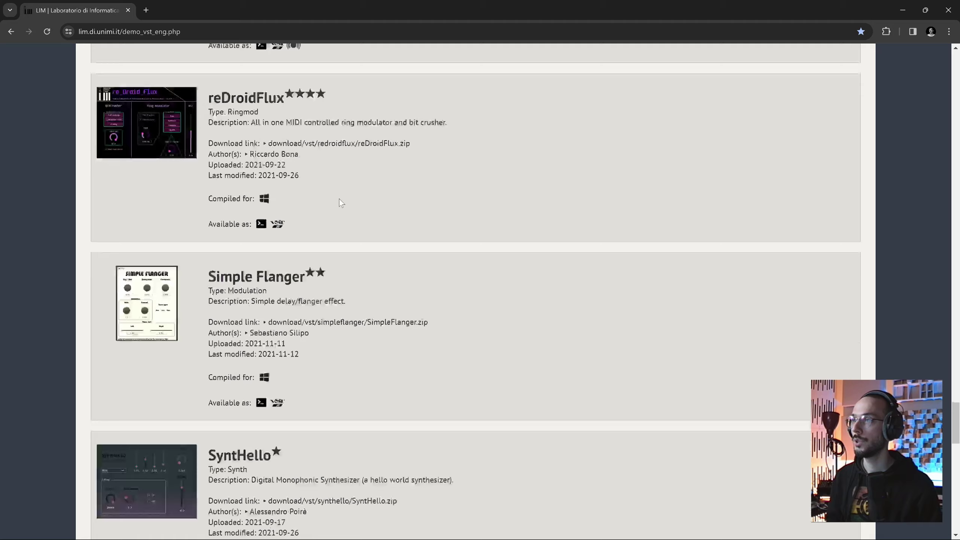
{"action": "scroll", "coordinate": [339, 199], "scroll_direction": "down", "scroll_amount": 3}
{"action": "scroll", "coordinate": [338, 198], "scroll_direction": "up", "scroll_amount": 1}
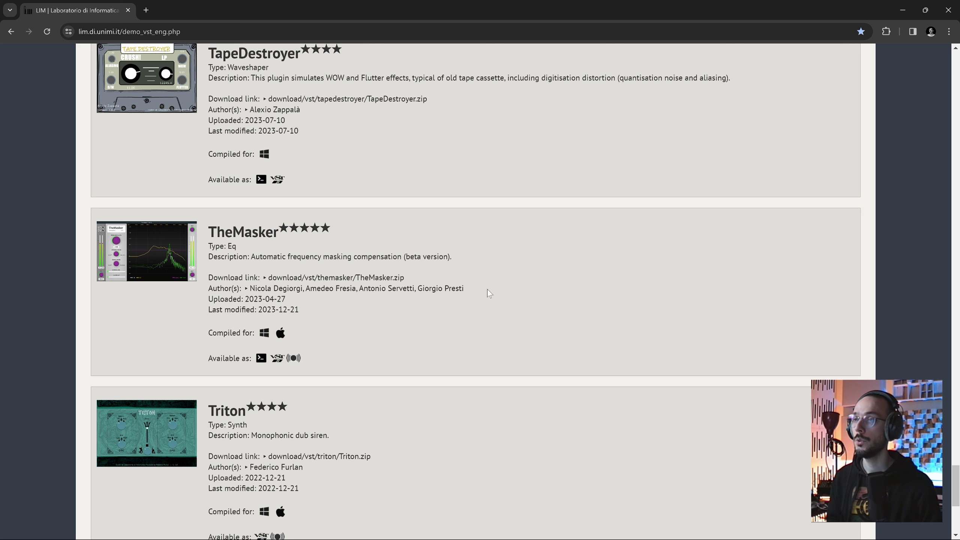
{"action": "left_click_drag", "start_coordinate": [467, 295], "coordinate": [300, 289]}
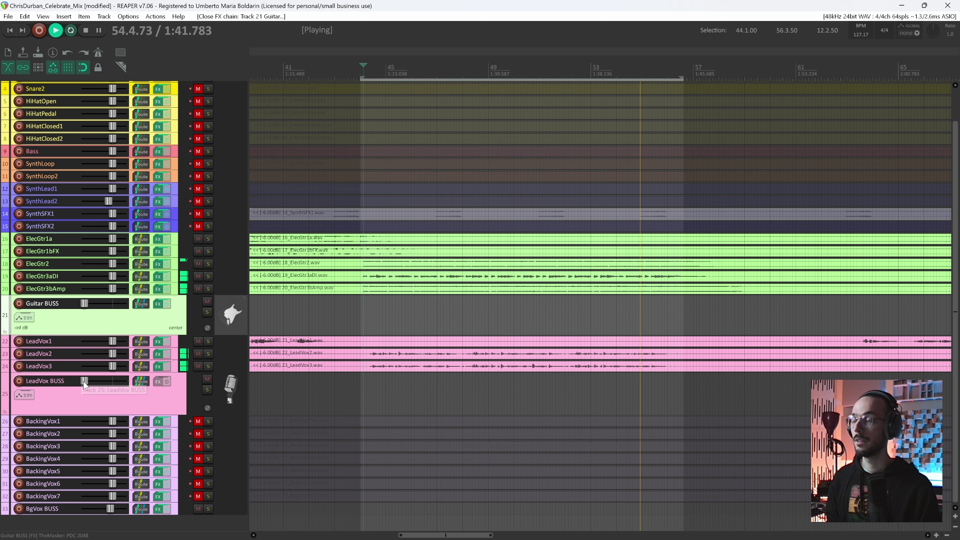
Audition the LeadVox BUSS and Guitar BUSS separately and together by raising their volumes to 0.00 dB
{"action": "left_click_drag", "start_coordinate": [84, 382], "coordinate": [115, 383]}
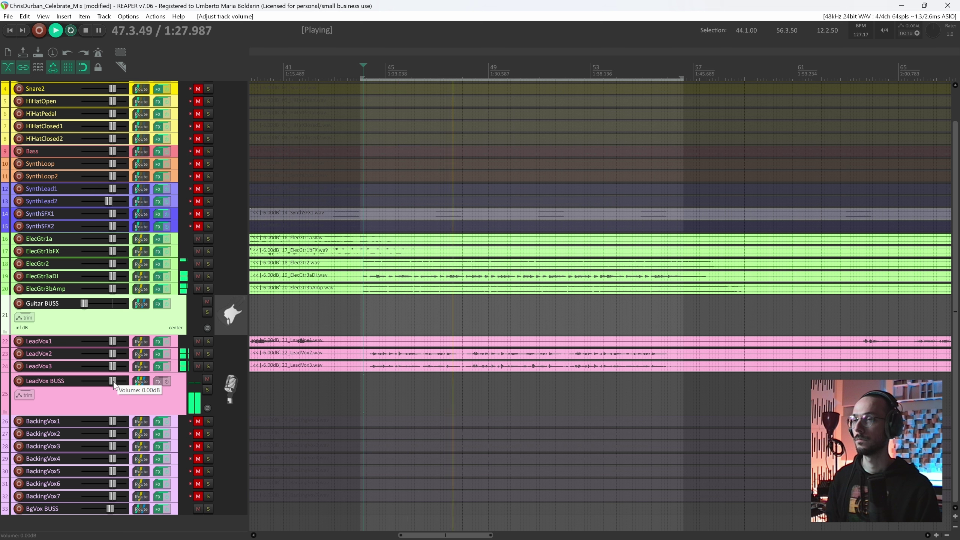
{"action": "left_click_drag", "start_coordinate": [114, 381], "coordinate": [84, 381]}
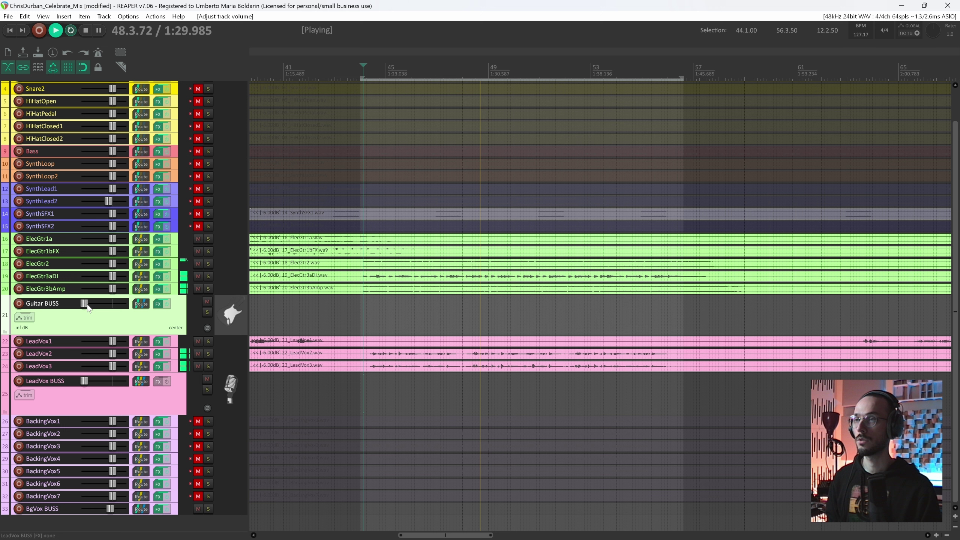
{"action": "left_click_drag", "start_coordinate": [83, 303], "coordinate": [115, 310]}
{"action": "double_click", "coordinate": [115, 310]}
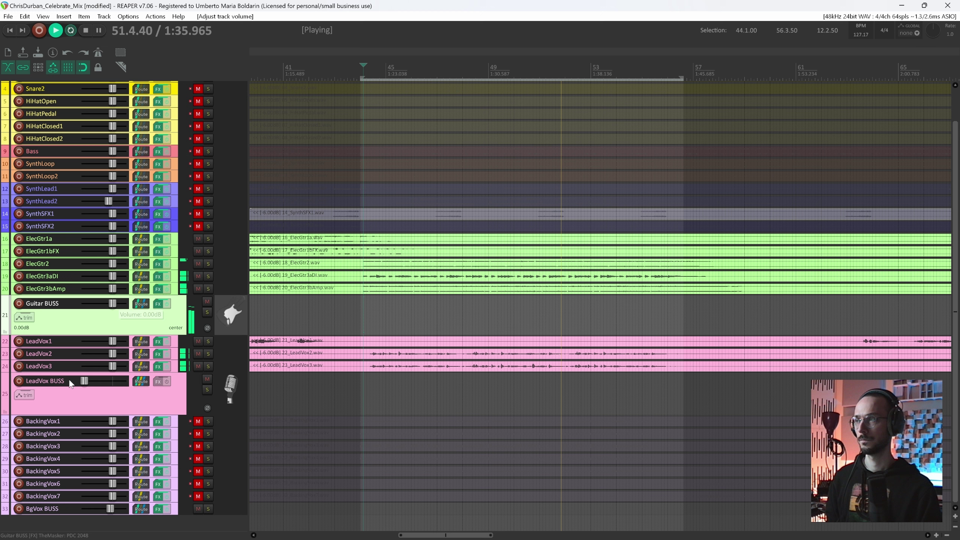
{"action": "left_click_drag", "start_coordinate": [84, 381], "coordinate": [113, 381]}
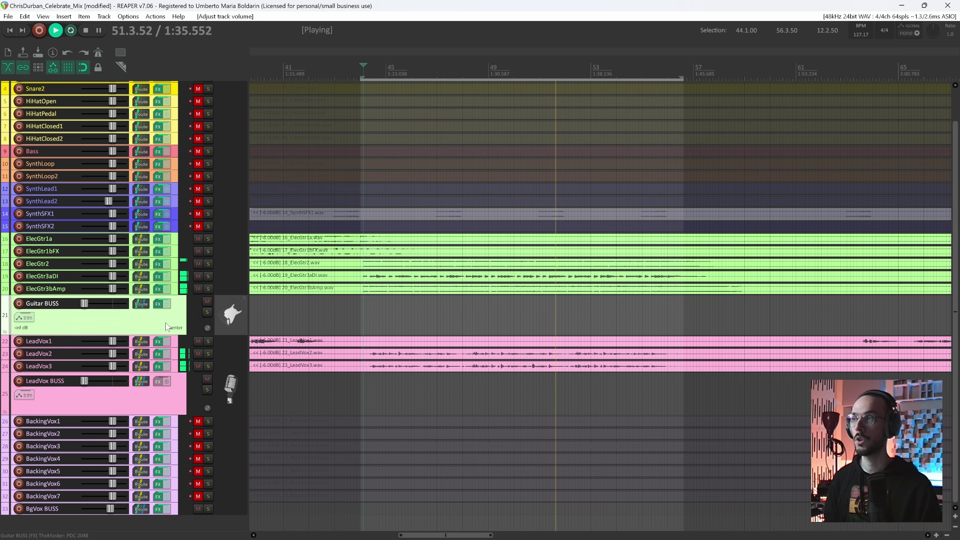
Open TheMasker on the Guitar BUSS and check how its sidechain inputs are routed in the plug-in pin connector
{"action": "left_click", "coordinate": [159, 306]}
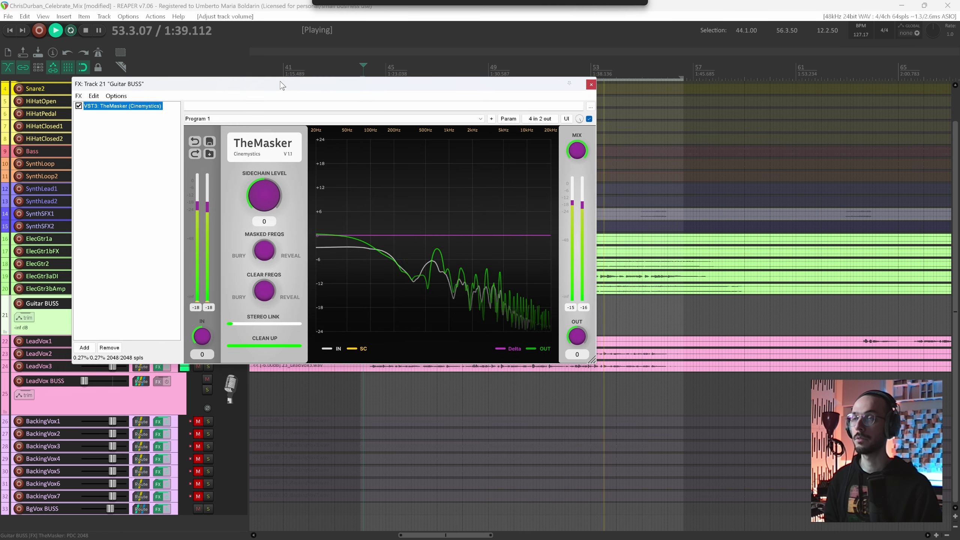
{"action": "left_click", "coordinate": [539, 119]}
{"action": "left_click_drag", "start_coordinate": [589, 127], "coordinate": [335, 149]}
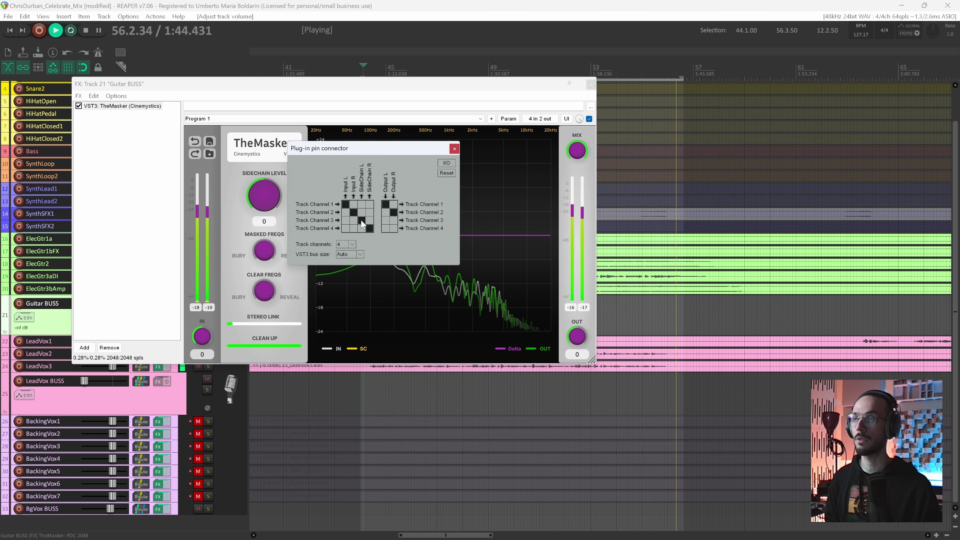
{"action": "left_click", "coordinate": [369, 228]}
Reposition TheMasker's window and enlarge it over the arrangement
{"action": "left_click_drag", "start_coordinate": [431, 89], "coordinate": [410, 81]}
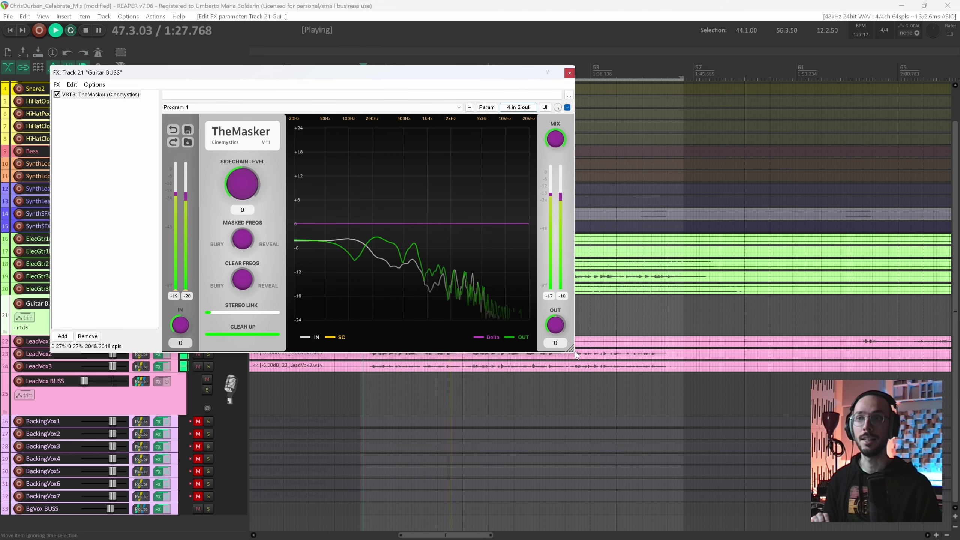
{"action": "left_click_drag", "start_coordinate": [572, 350], "coordinate": [700, 430]}
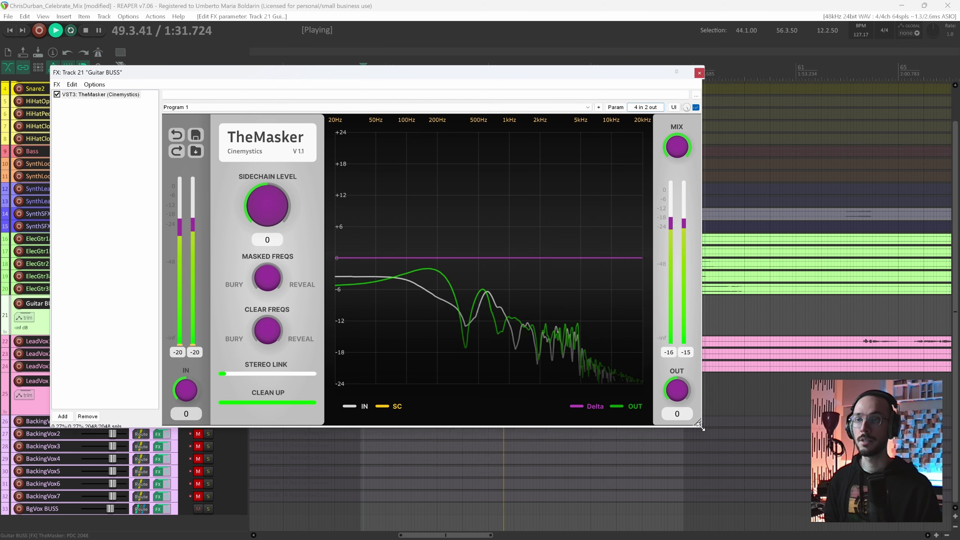
{"action": "left_click_drag", "start_coordinate": [701, 429], "coordinate": [678, 412]}
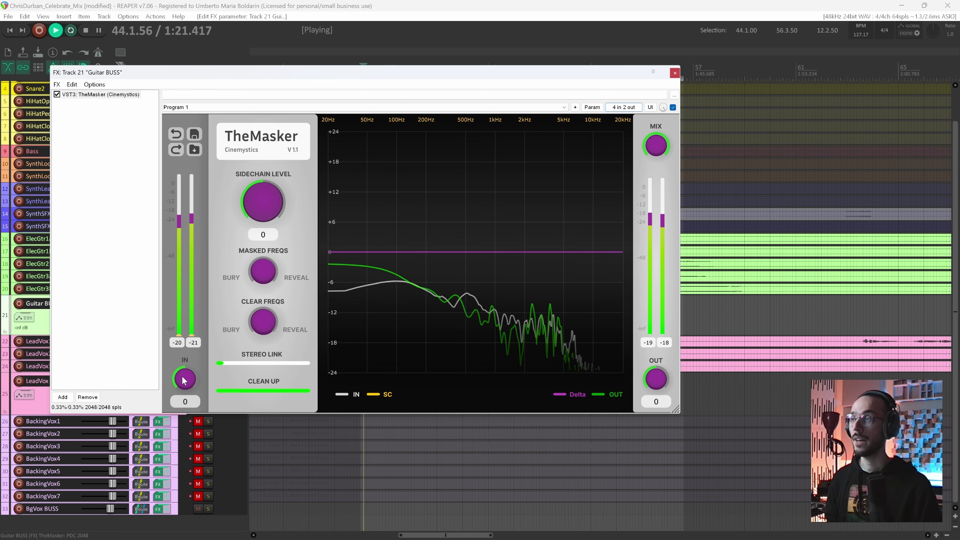
Try TheMasker's input, output and Sidechain Level controls, taking the sidechain to -14.65, and reset them to 0
{"action": "double_click", "coordinate": [185, 381]}
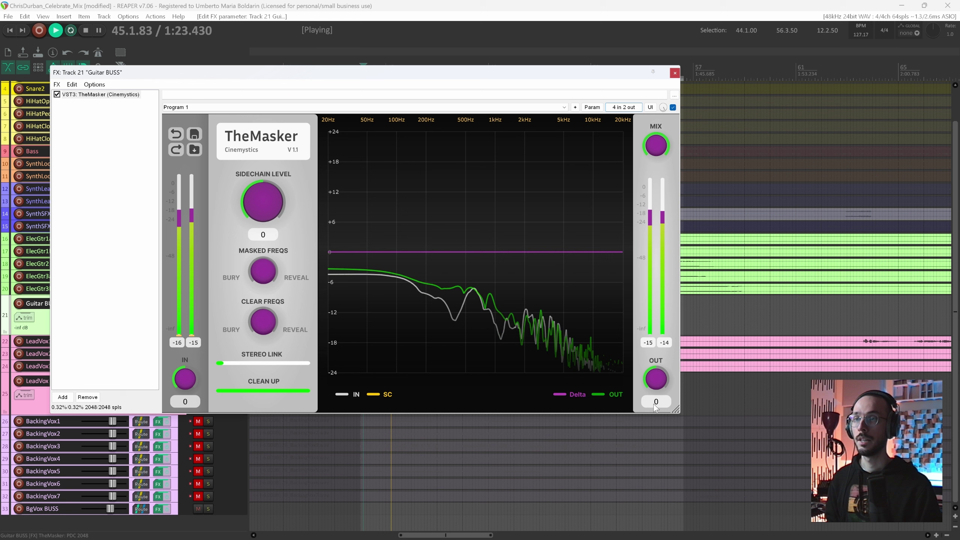
{"action": "left_click_drag", "start_coordinate": [653, 403], "coordinate": [655, 374]}
{"action": "double_click", "coordinate": [656, 377]}
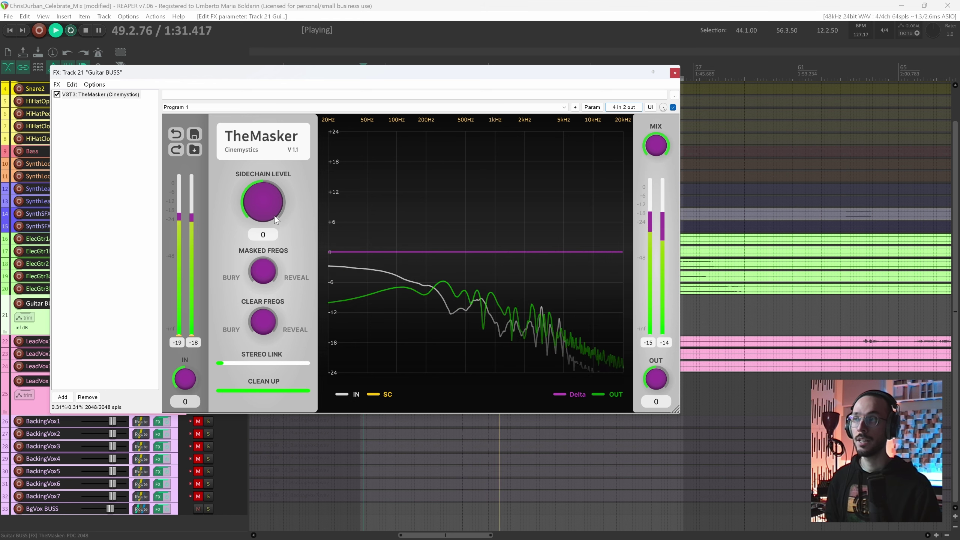
{"action": "mouse_move", "coordinate": [267, 212]}
{"action": "left_mouse_down"}
{"action": "mouse_move", "coordinate": [265, 184]}
{"action": "mouse_move", "coordinate": [266, 215]}
{"action": "mouse_move", "coordinate": [259, 198]}
{"action": "mouse_move", "coordinate": [257, 209]}
{"action": "left_mouse_up"}
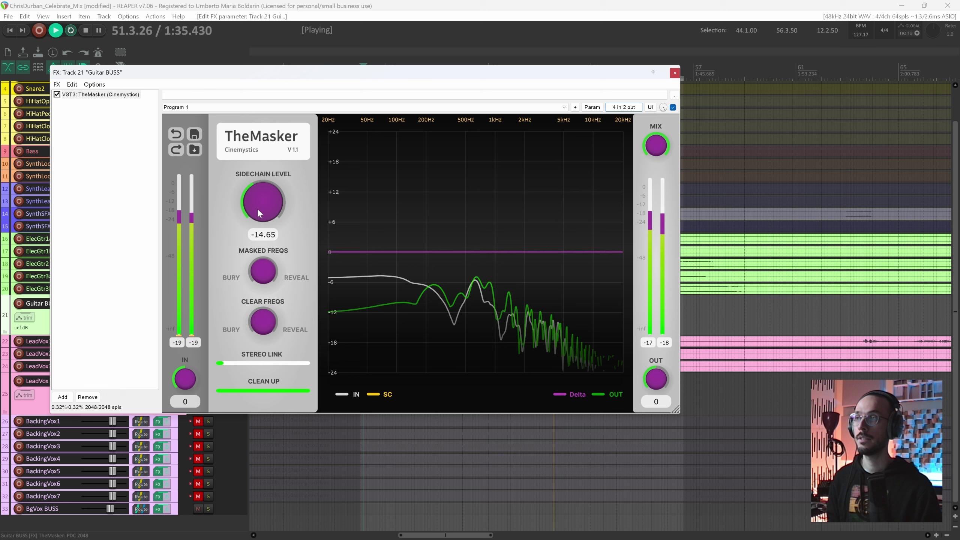
{"action": "double_click", "coordinate": [258, 209]}
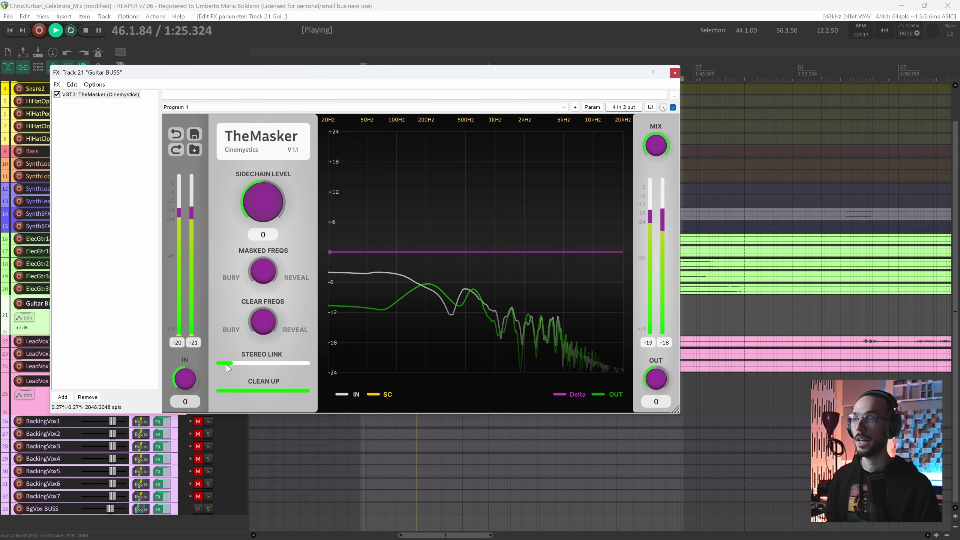
Try TheMasker's Stereo Link at its maximum, and lower Clean Up before restoring it to its maximum
{"action": "left_click_drag", "start_coordinate": [282, 364], "coordinate": [288, 365]}
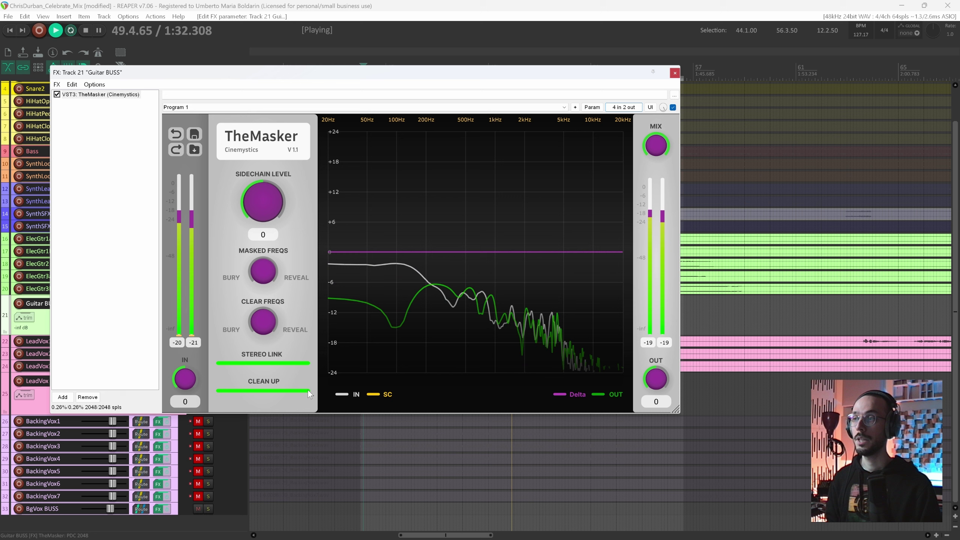
{"action": "left_click_drag", "start_coordinate": [307, 389], "coordinate": [227, 392]}
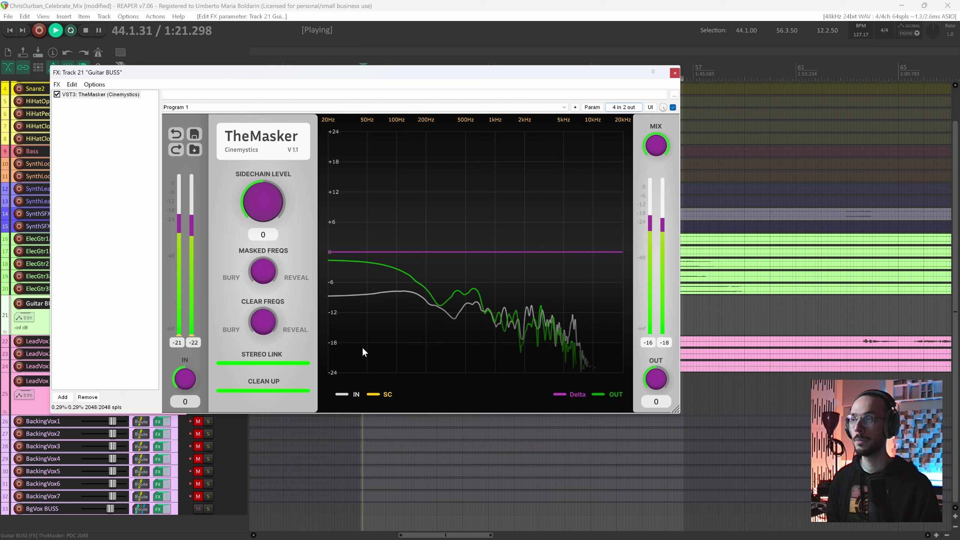
{"action": "left_click_drag", "start_coordinate": [307, 390], "coordinate": [205, 390]}
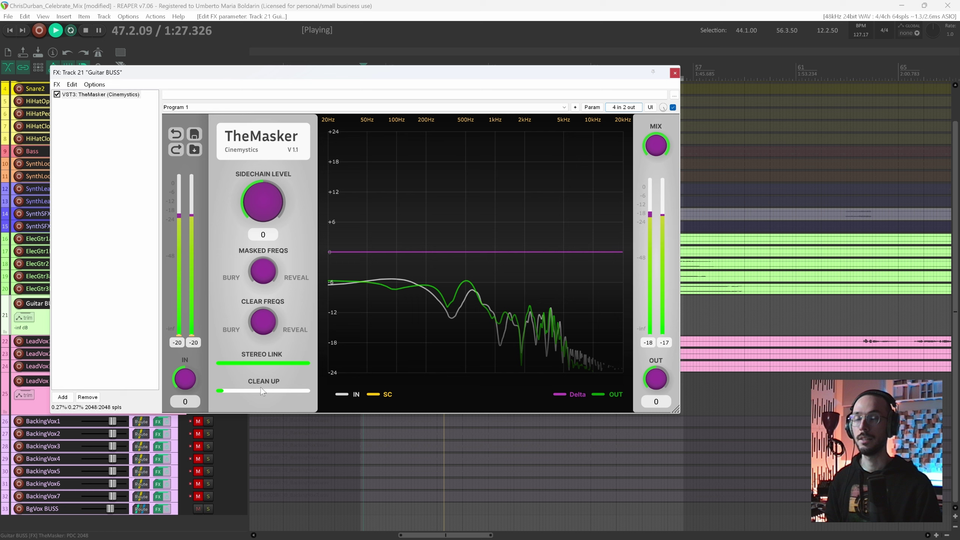
{"action": "left_click_drag", "start_coordinate": [261, 388], "coordinate": [383, 384]}
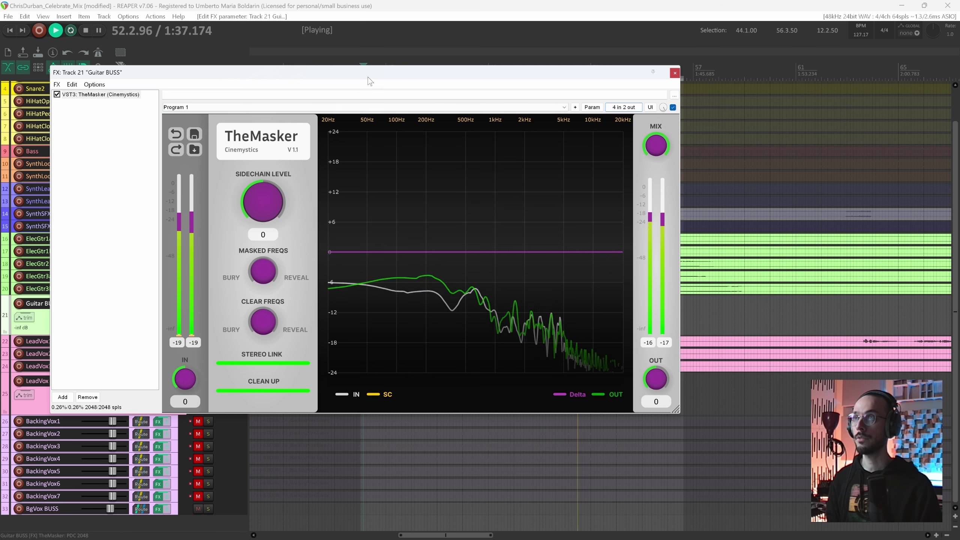
Move TheMasker's window aside, show the mixer and mute the master track
{"action": "left_click_drag", "start_coordinate": [370, 81], "coordinate": [505, 78]}
{"action": "key", "text": "ctrl+m"}
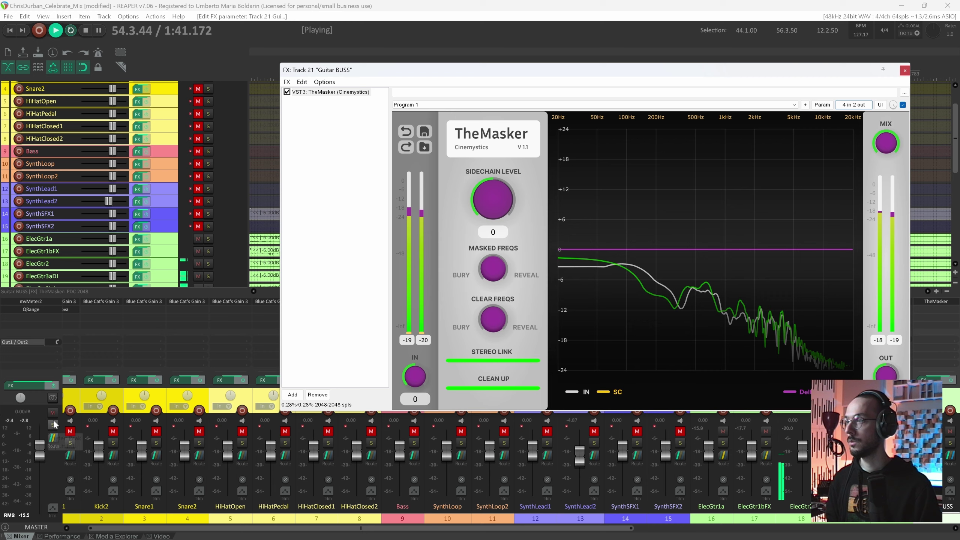
{"action": "left_click", "coordinate": [53, 413]}
Reset the Guitar BUSS and LeadVox BUSS volumes to 0.00 dB and bring TheMasker's spectrum display fully into view
{"action": "scroll", "coordinate": [139, 265], "scroll_direction": "down", "scroll_amount": 3}
{"action": "left_click", "coordinate": [150, 235]}
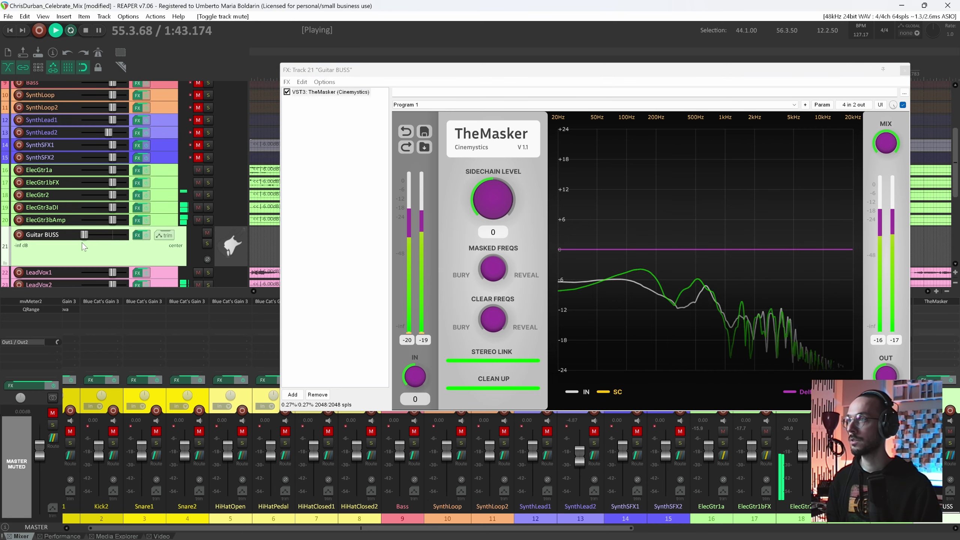
{"action": "double_click", "coordinate": [86, 240]}
{"action": "scroll", "coordinate": [108, 246], "scroll_direction": "down", "scroll_amount": 3}
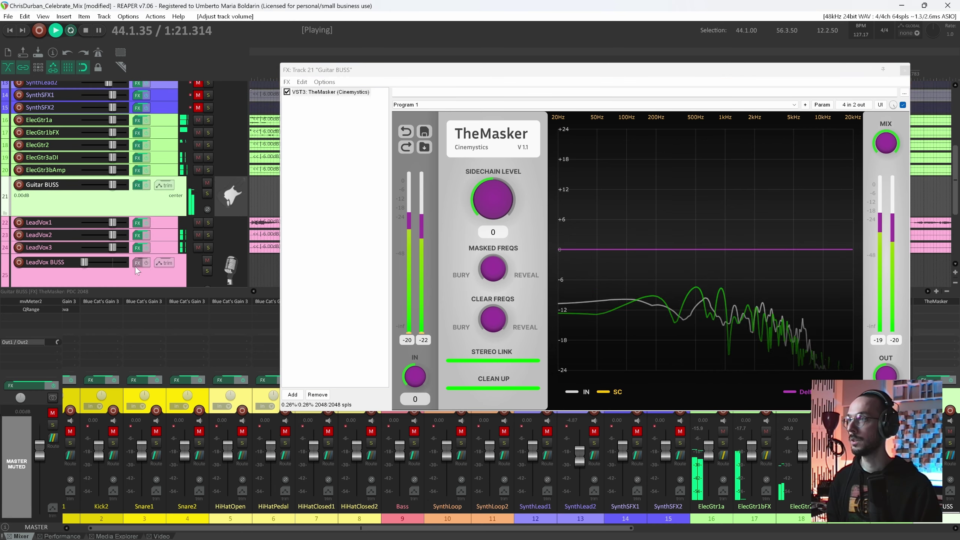
{"action": "left_click_drag", "start_coordinate": [424, 73], "coordinate": [189, 66]}
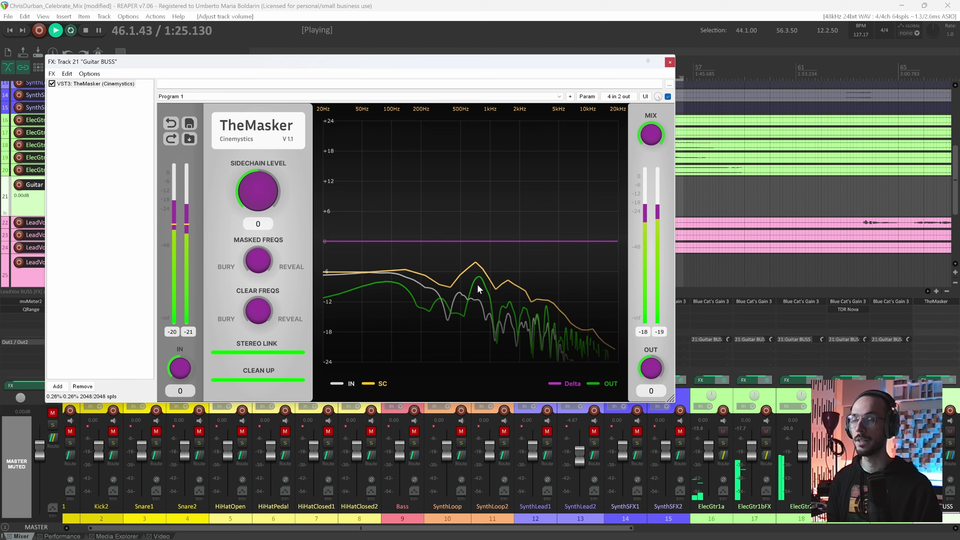
Turn TheMasker's Masked Freqs toward Bury and raise the Sidechain Level to 40
{"action": "left_click_drag", "start_coordinate": [265, 61], "coordinate": [251, 56]}
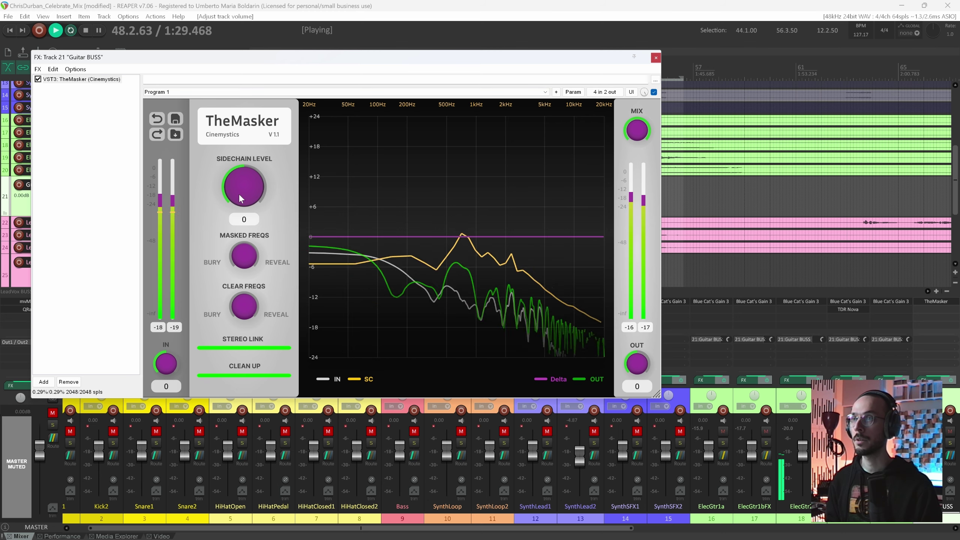
{"action": "left_click_drag", "start_coordinate": [289, 56], "coordinate": [402, 74]}
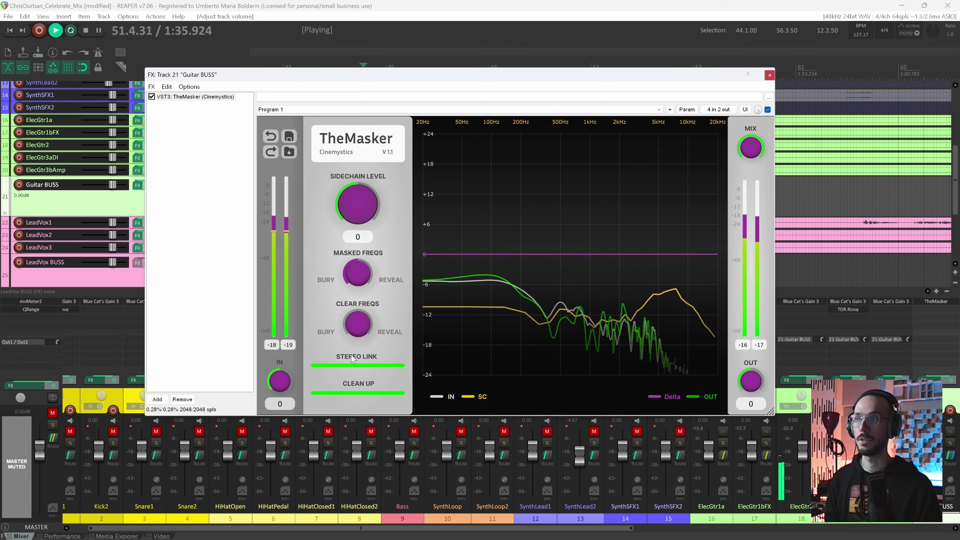
{"action": "left_click", "coordinate": [364, 280]}
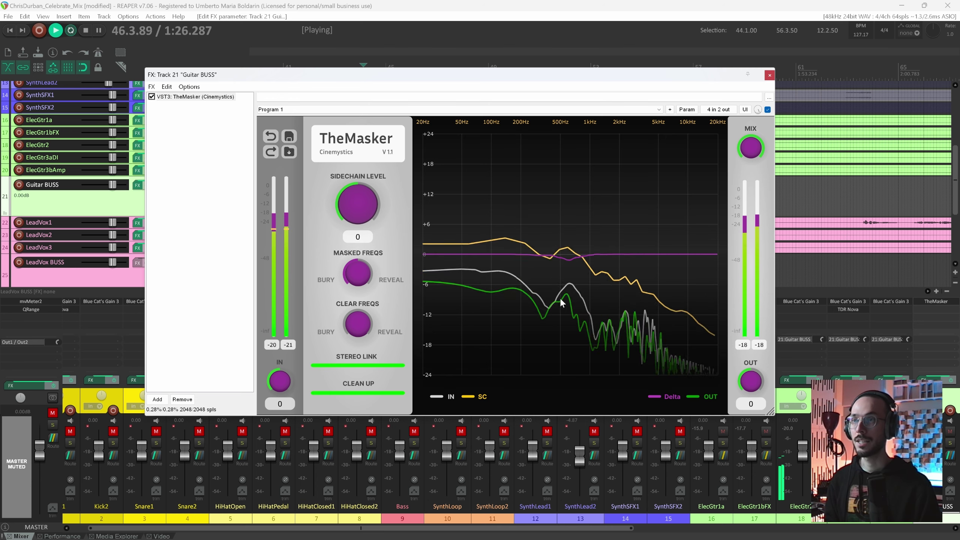
{"action": "left_click_drag", "start_coordinate": [363, 211], "coordinate": [366, 119]}
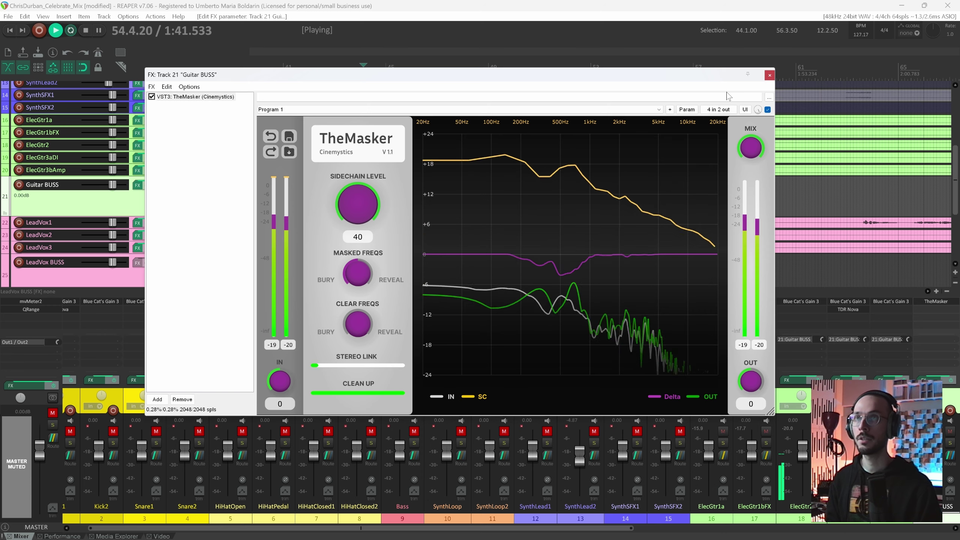
Unmute the master track and reposition TheMasker's window so all its controls are accessible
{"action": "left_click_drag", "start_coordinate": [672, 78], "coordinate": [795, 95]}
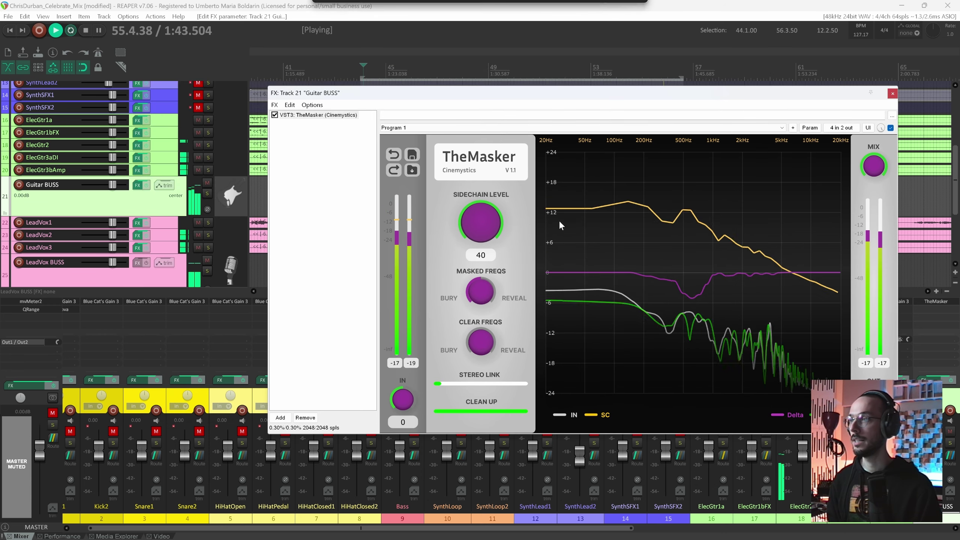
{"action": "left_click", "coordinate": [53, 412]}
{"action": "left_click_drag", "start_coordinate": [529, 98], "coordinate": [370, 93]}
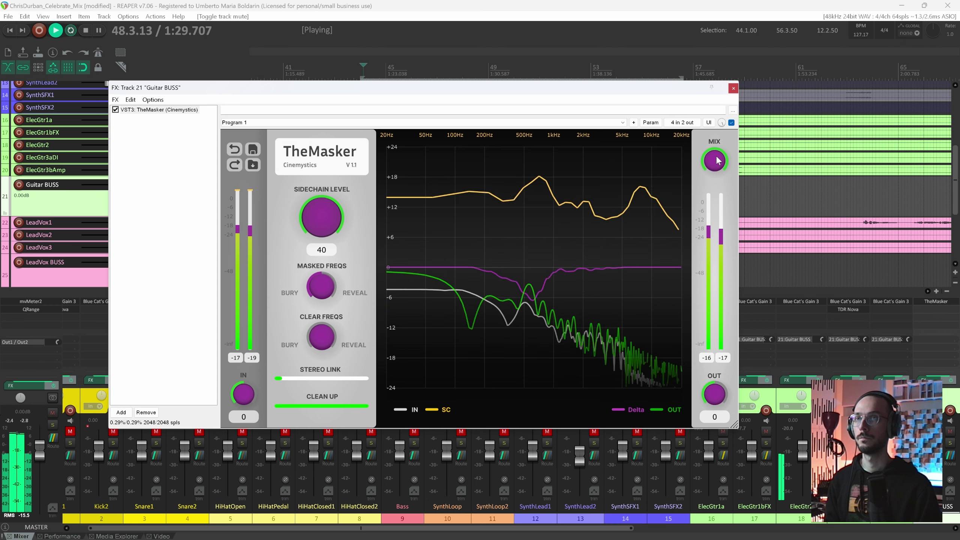
Compare the guitars with TheMasker's Mix fully down and restored to full, and mute the master track
{"action": "left_click_drag", "start_coordinate": [717, 161], "coordinate": [709, 164]}
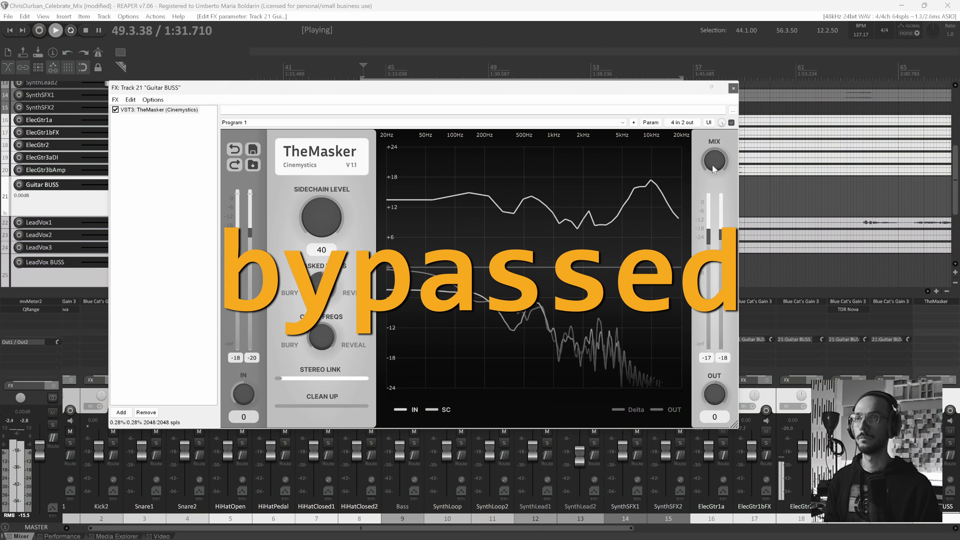
{"action": "left_click_drag", "start_coordinate": [715, 161], "coordinate": [717, 162]}
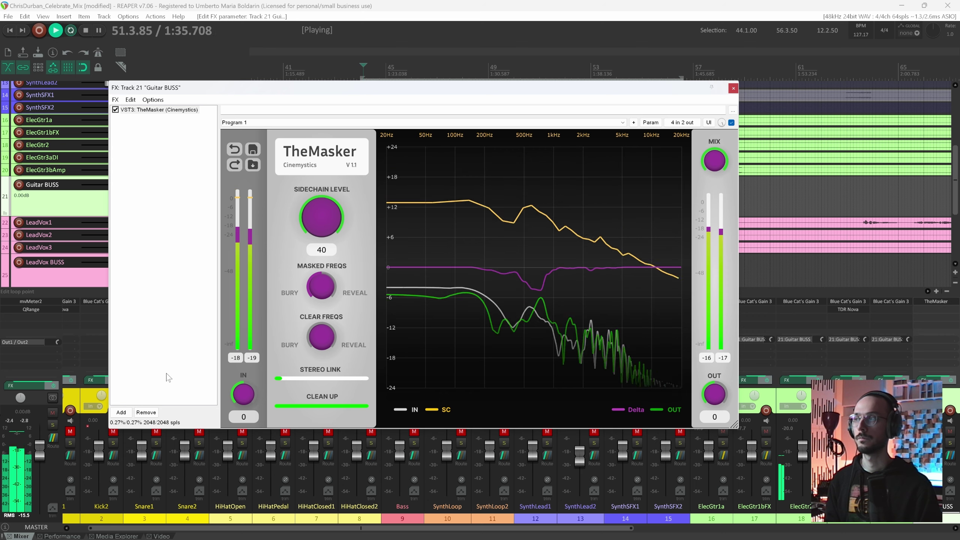
{"action": "left_click", "coordinate": [52, 412]}
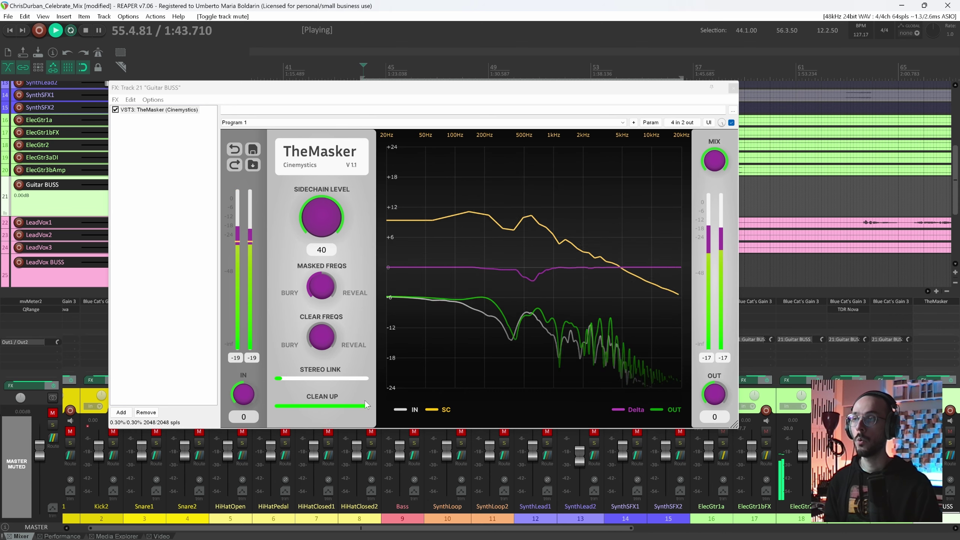
Set TheMasker's In gain to 9.04 and Out gain to -9.04, and reposition its window to uncover the mixer channels
{"action": "mouse_move", "coordinate": [237, 399]}
{"action": "left_mouse_down"}
{"action": "mouse_move", "coordinate": [243, 381]}
{"action": "mouse_move", "coordinate": [244, 389]}
{"action": "left_mouse_up"}
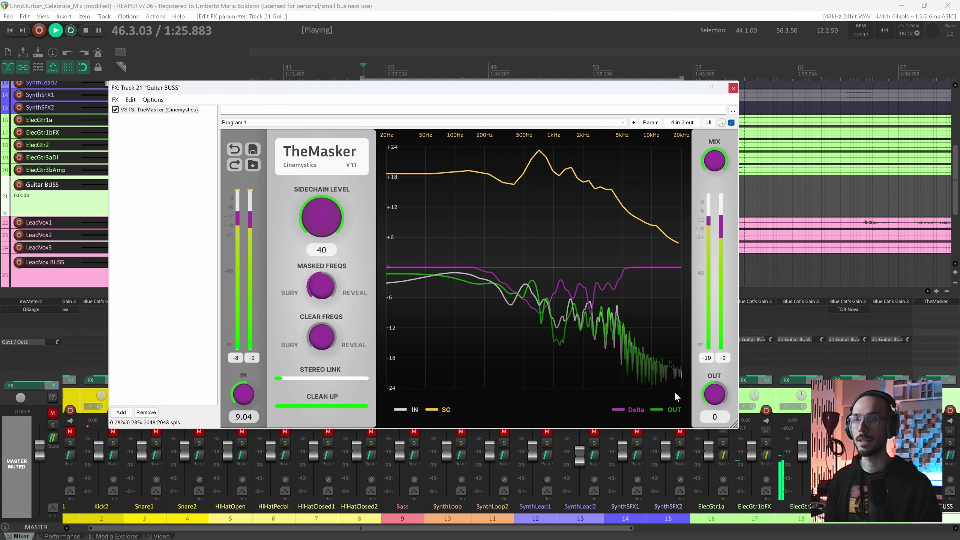
{"action": "left_click_drag", "start_coordinate": [714, 394], "coordinate": [709, 408]}
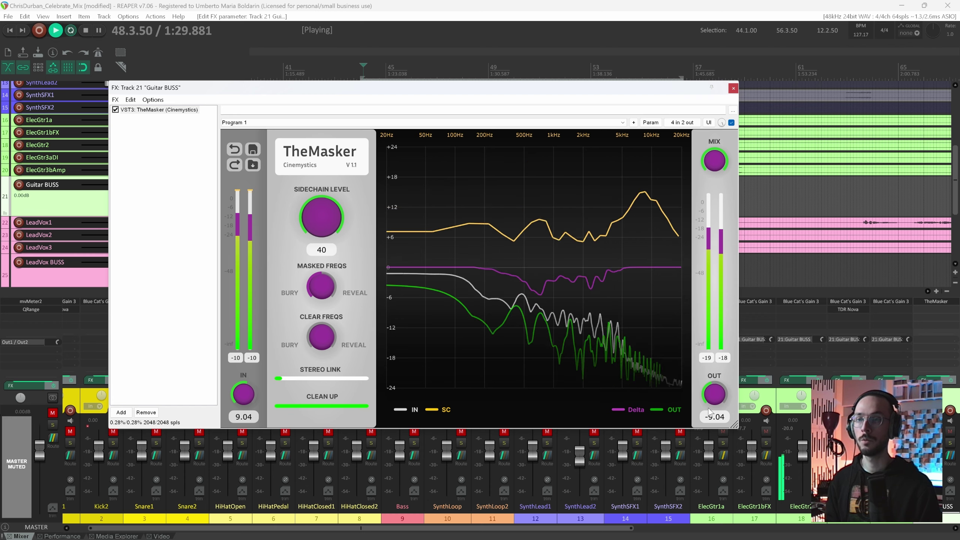
{"action": "left_click_drag", "start_coordinate": [532, 83], "coordinate": [492, 75]}
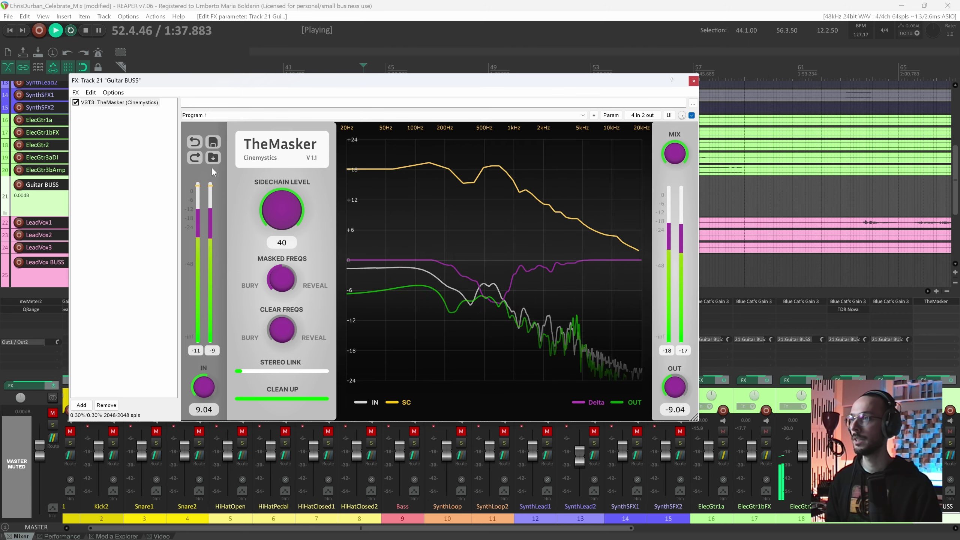
{"action": "left_click_drag", "start_coordinate": [197, 77], "coordinate": [204, 54]}
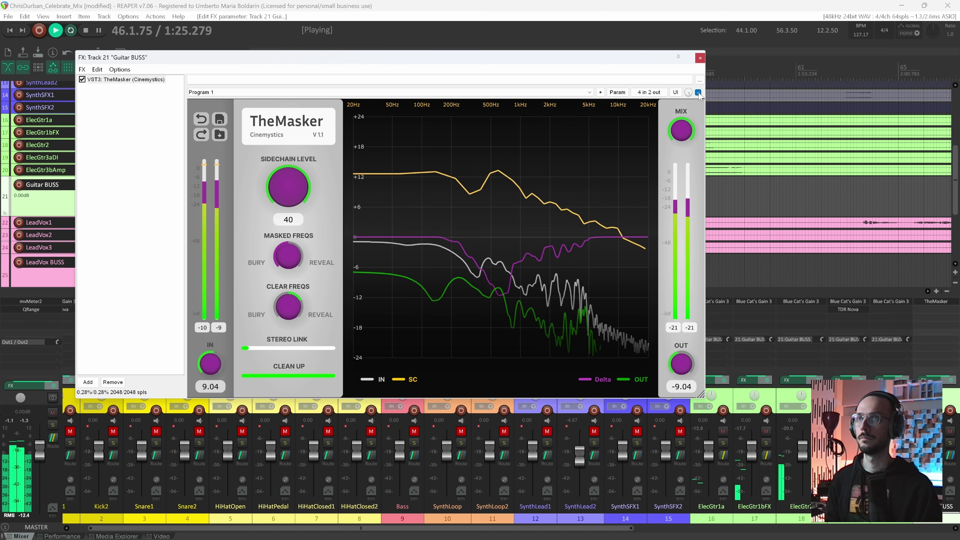
Toggle TheMasker's bypass on the Guitar BUSS to compare the processed and unprocessed guitars
{"action": "left_click", "coordinate": [698, 93]}
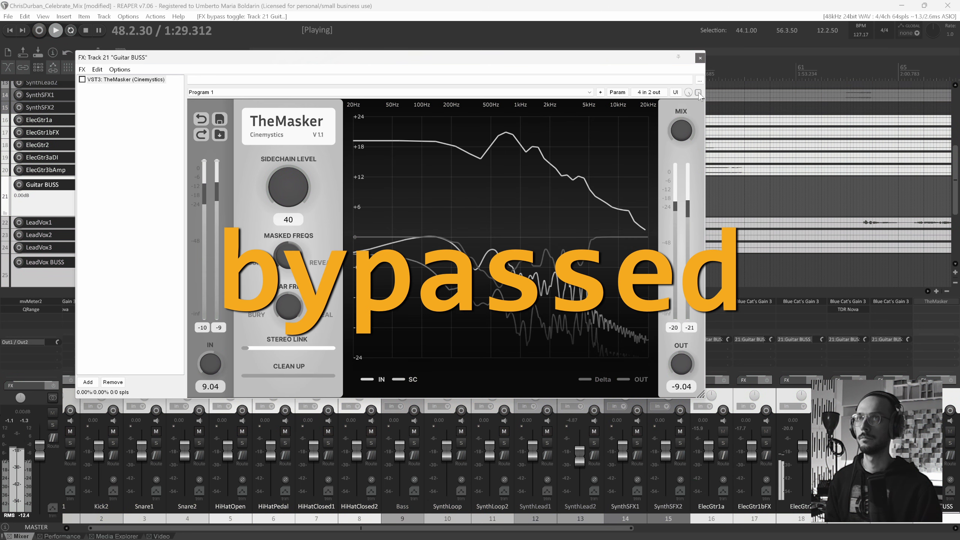
{"action": "left_click", "coordinate": [698, 93]}
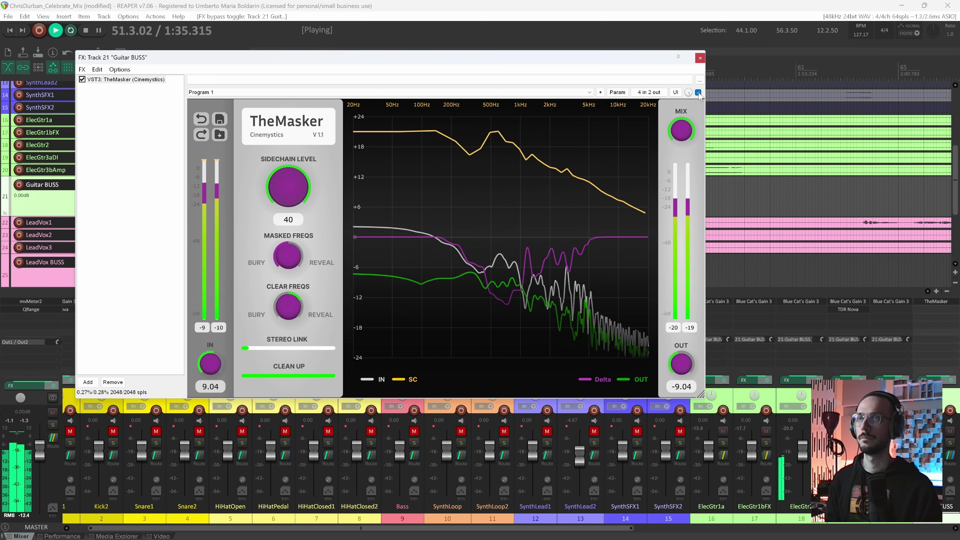
{"action": "left_click", "coordinate": [698, 93]}
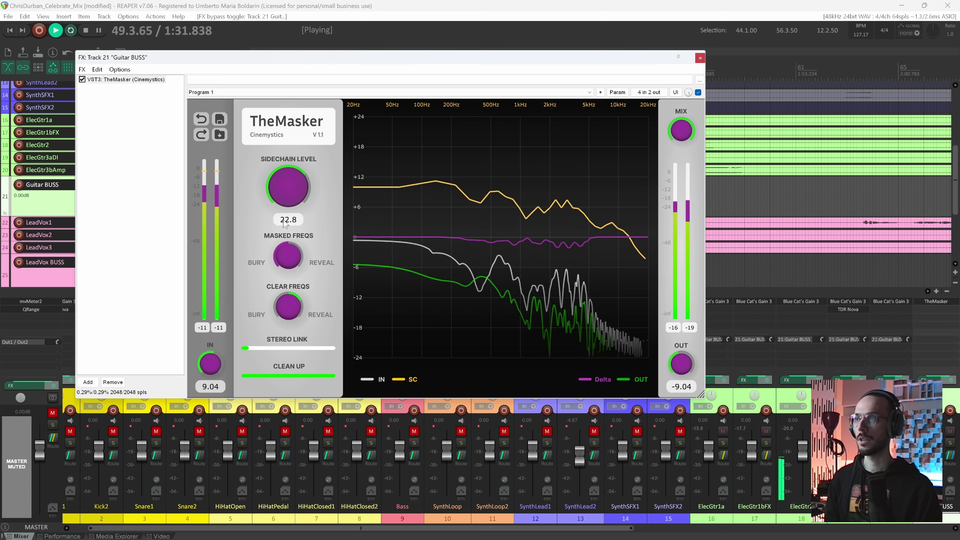
Set TheMasker's Sidechain Level to 30.96 and Clean Up to about half, comparing the result against bypass
{"action": "left_click_drag", "start_coordinate": [288, 208], "coordinate": [288, 209]}
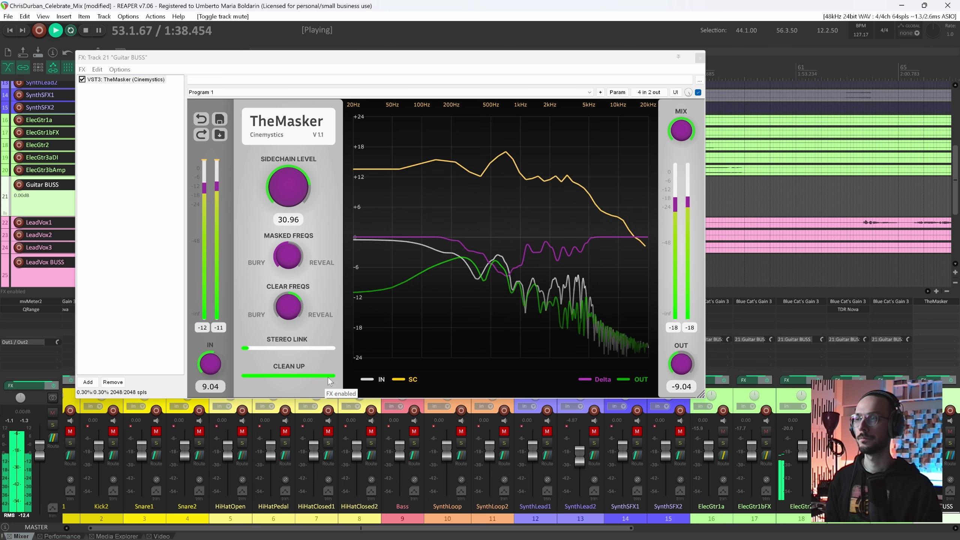
{"action": "left_click_drag", "start_coordinate": [325, 379], "coordinate": [275, 375]}
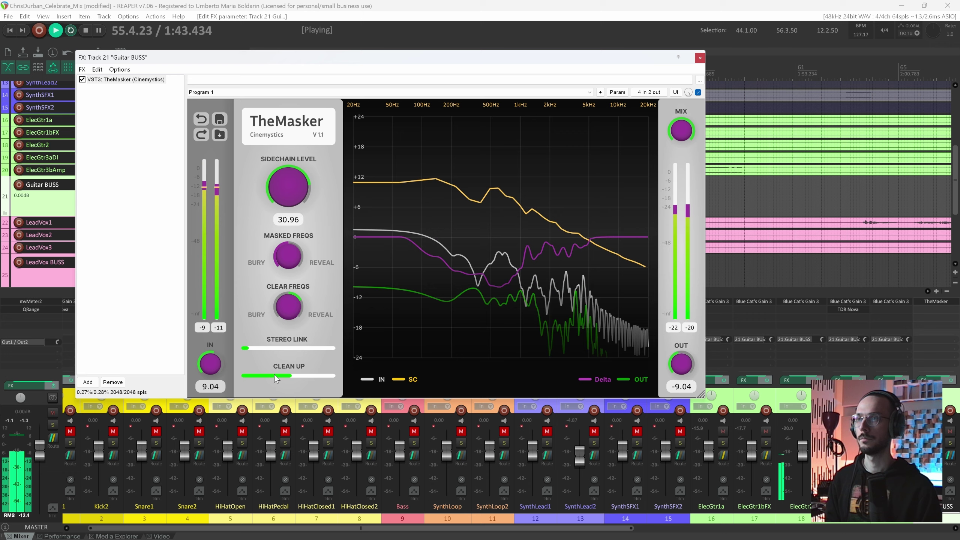
{"action": "left_click", "coordinate": [698, 93]}
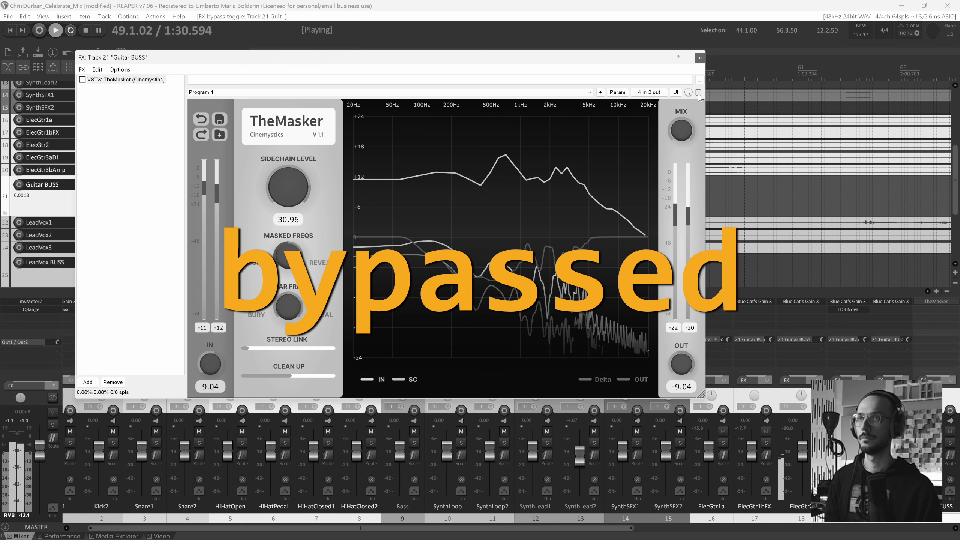
{"action": "left_click", "coordinate": [698, 93]}
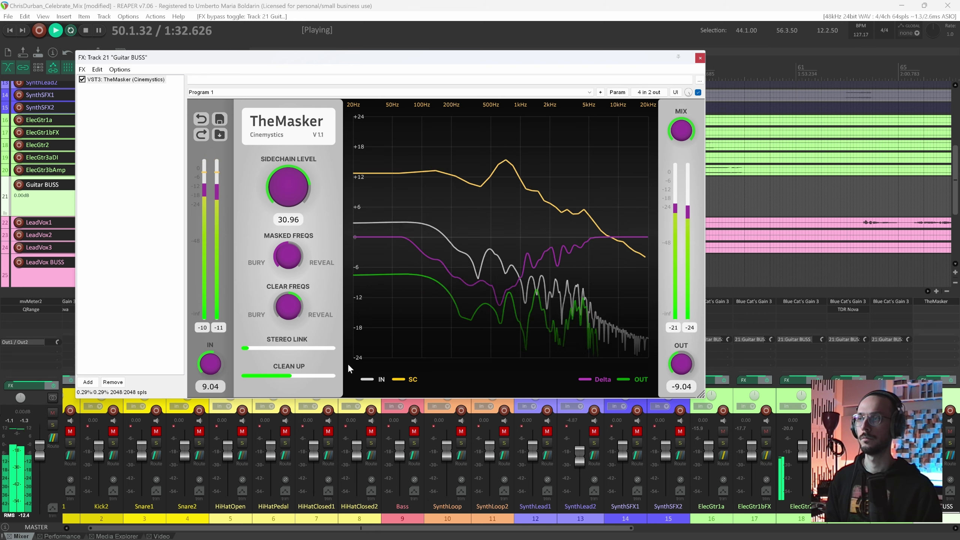
Lower TheMasker's Clean Up to its minimum and compare the result against bypass
{"action": "left_click", "coordinate": [304, 377]}
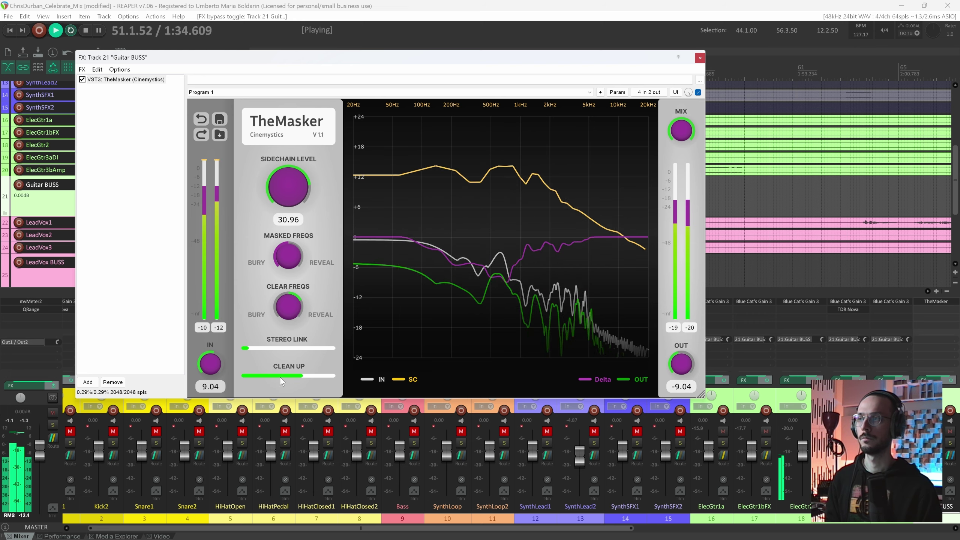
{"action": "left_click_drag", "start_coordinate": [280, 377], "coordinate": [223, 381]}
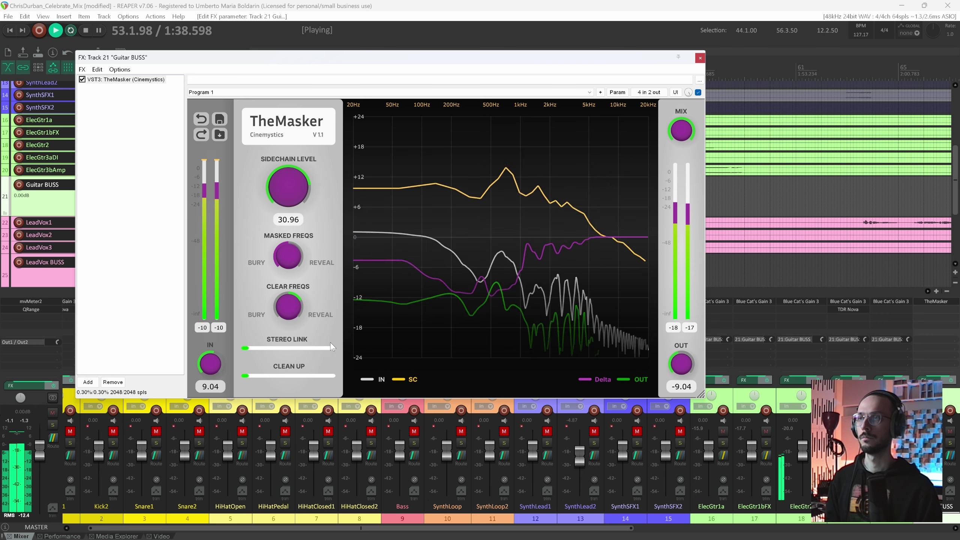
{"action": "left_click", "coordinate": [698, 92]}
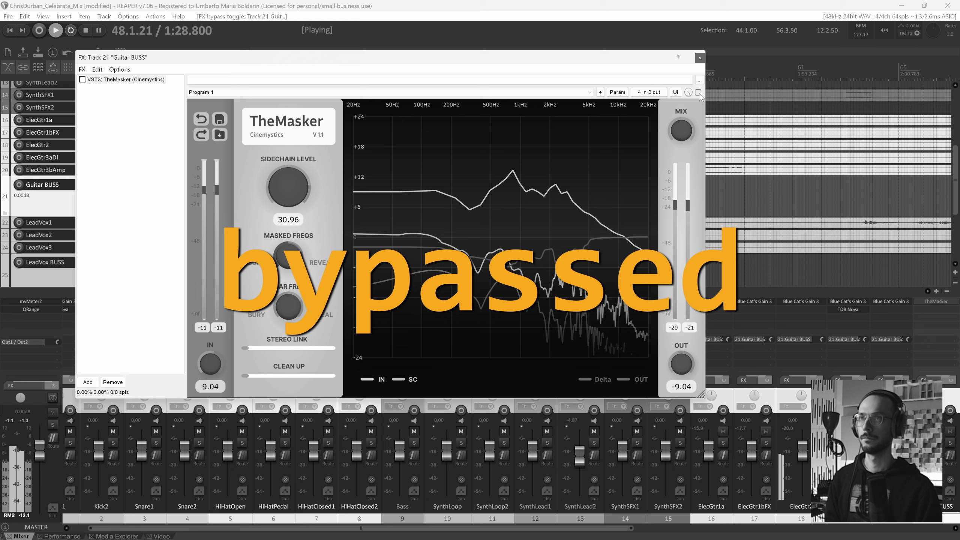
{"action": "left_click", "coordinate": [698, 93]}
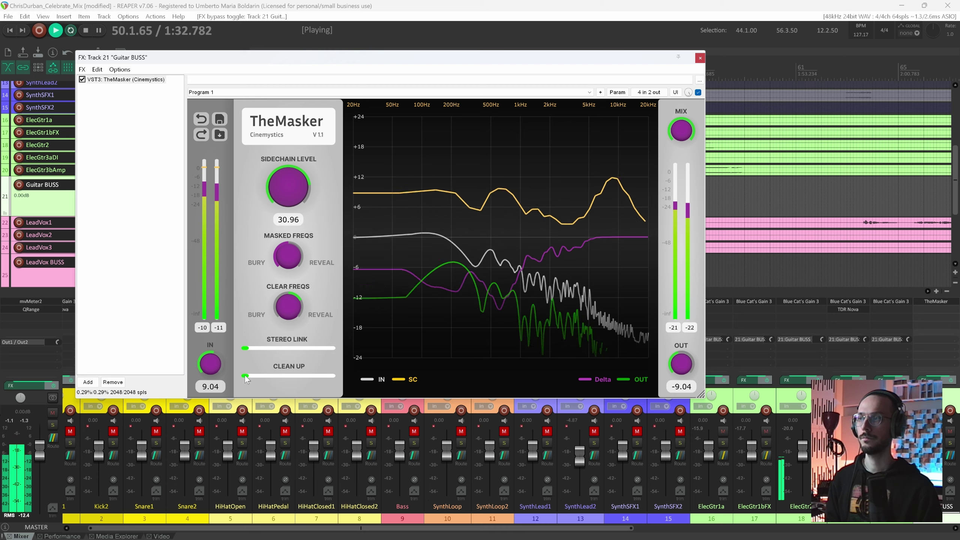
Raise TheMasker's Clean Up back to full and move its window clear of the performance track list
{"action": "left_click_drag", "start_coordinate": [276, 375], "coordinate": [298, 356]}
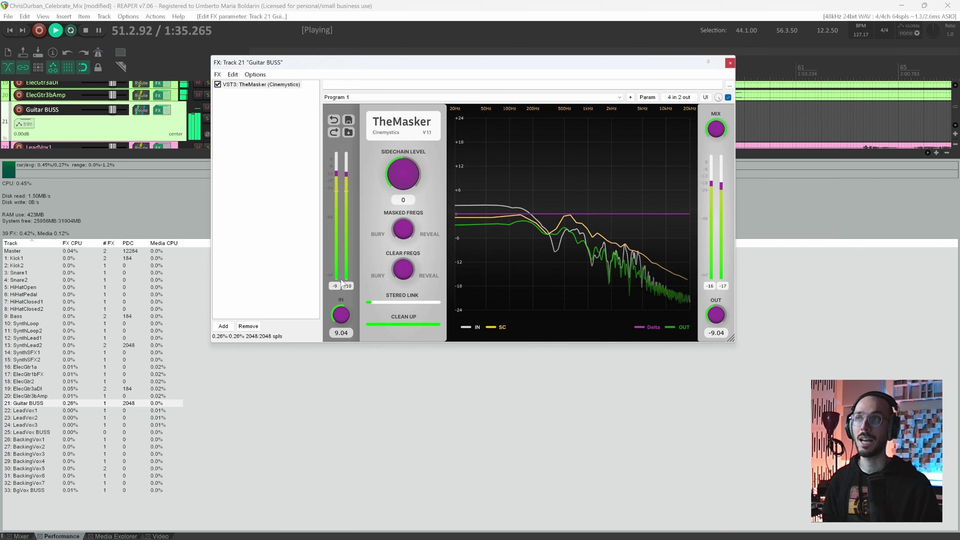
{"action": "left_click_drag", "start_coordinate": [432, 64], "coordinate": [416, 48]}
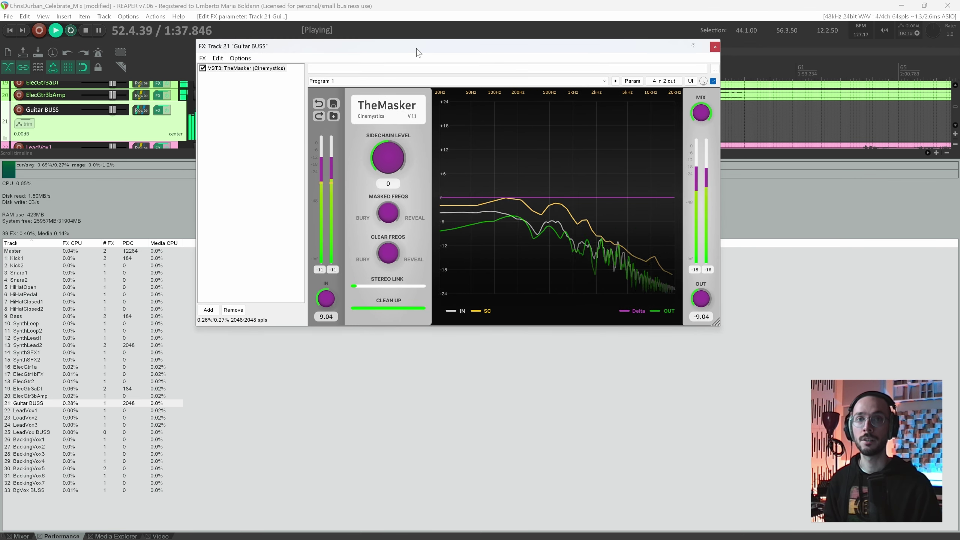